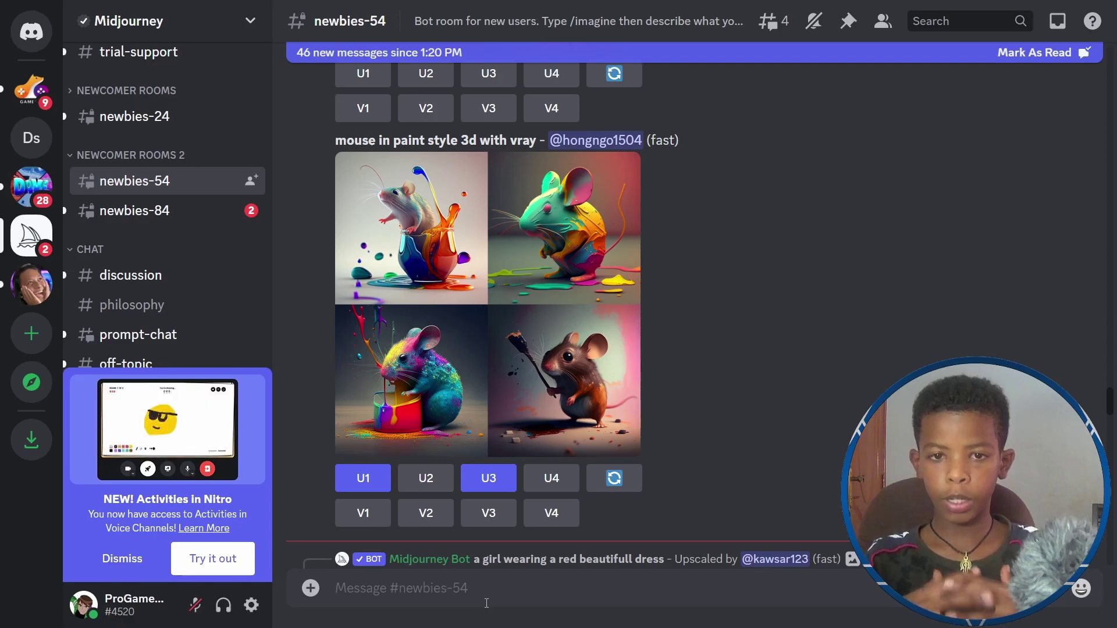
type("/")
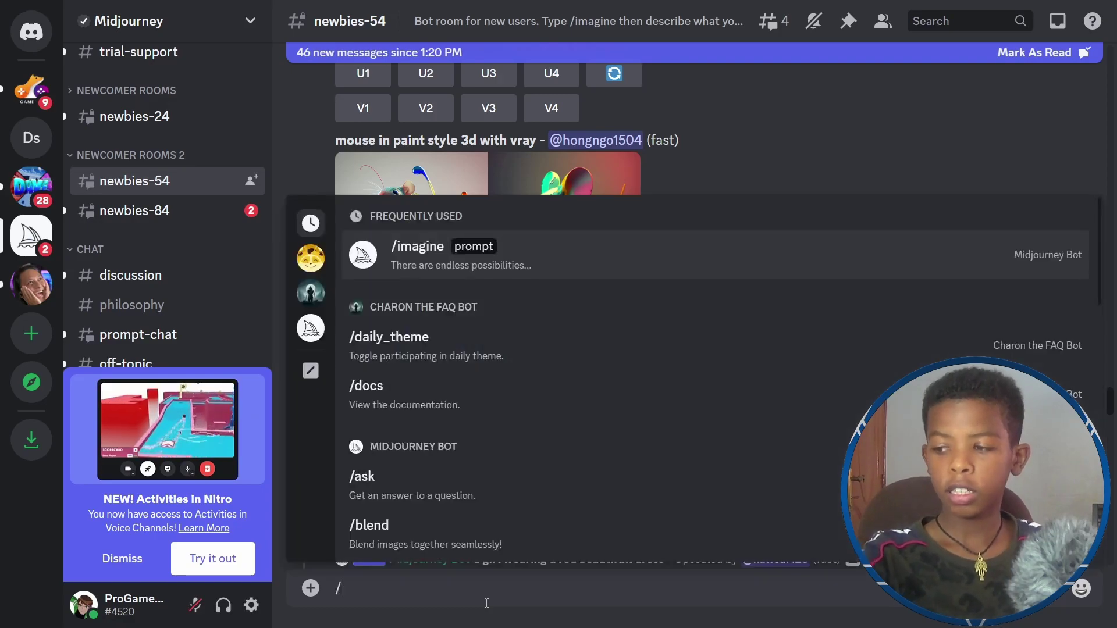
Run /imagine with the prompt 'big mouse chasing small cat'.
key("Return")
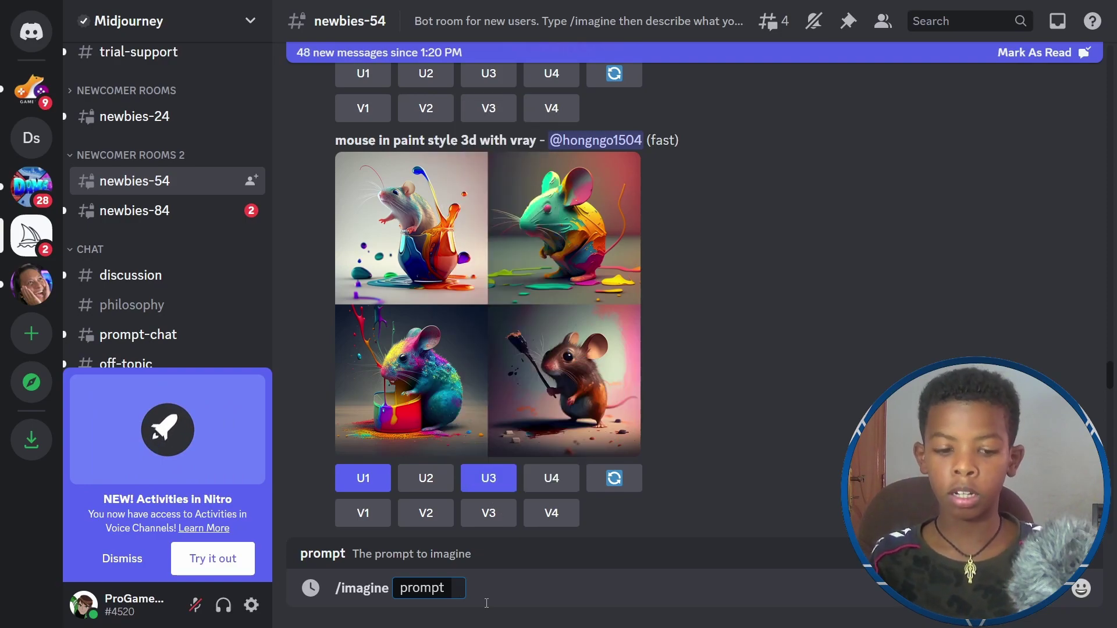
type("big mouse")
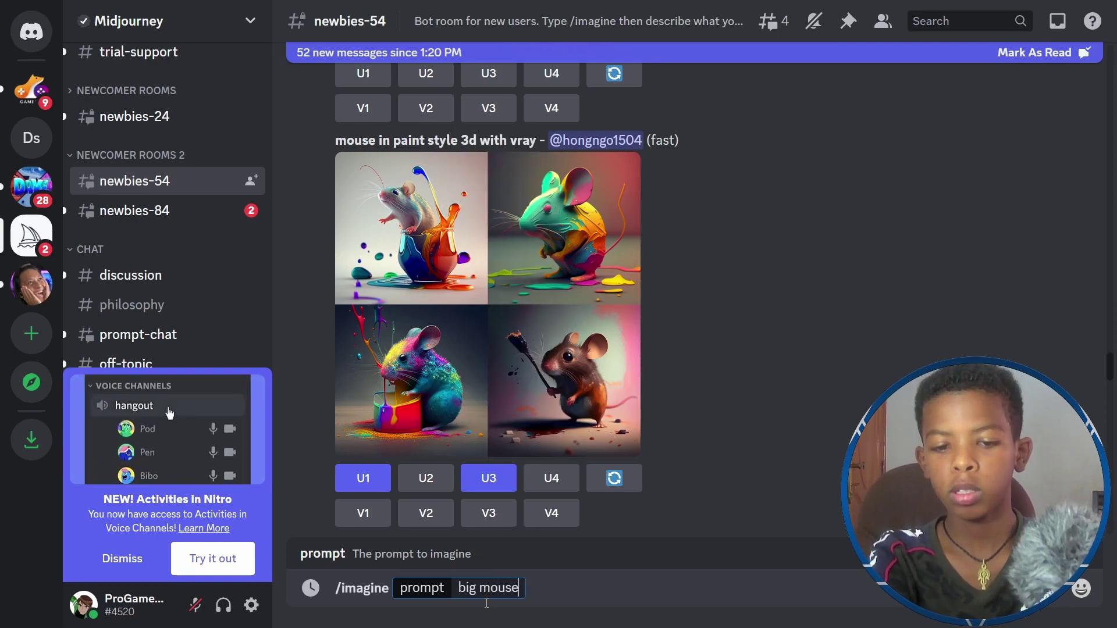
type(" chasing cat")
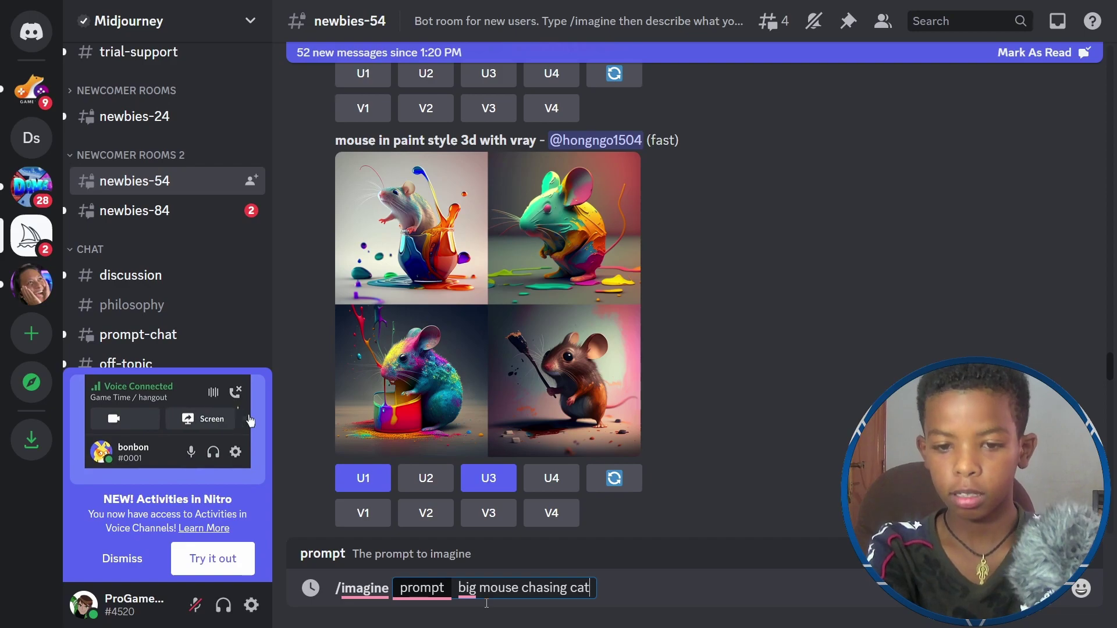
type("small")
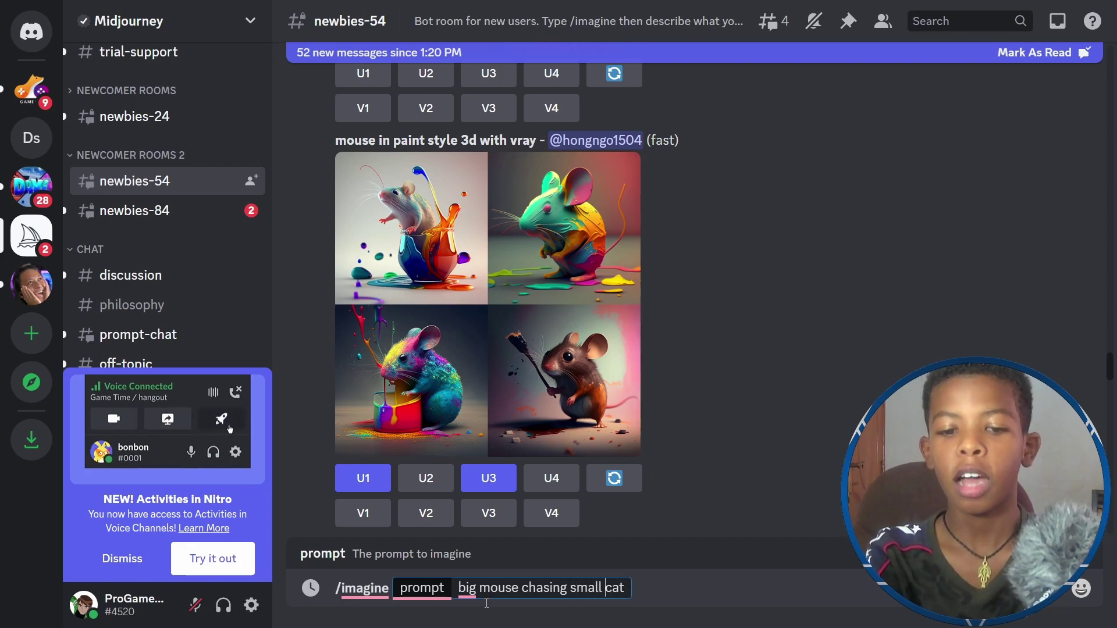
key("Return")
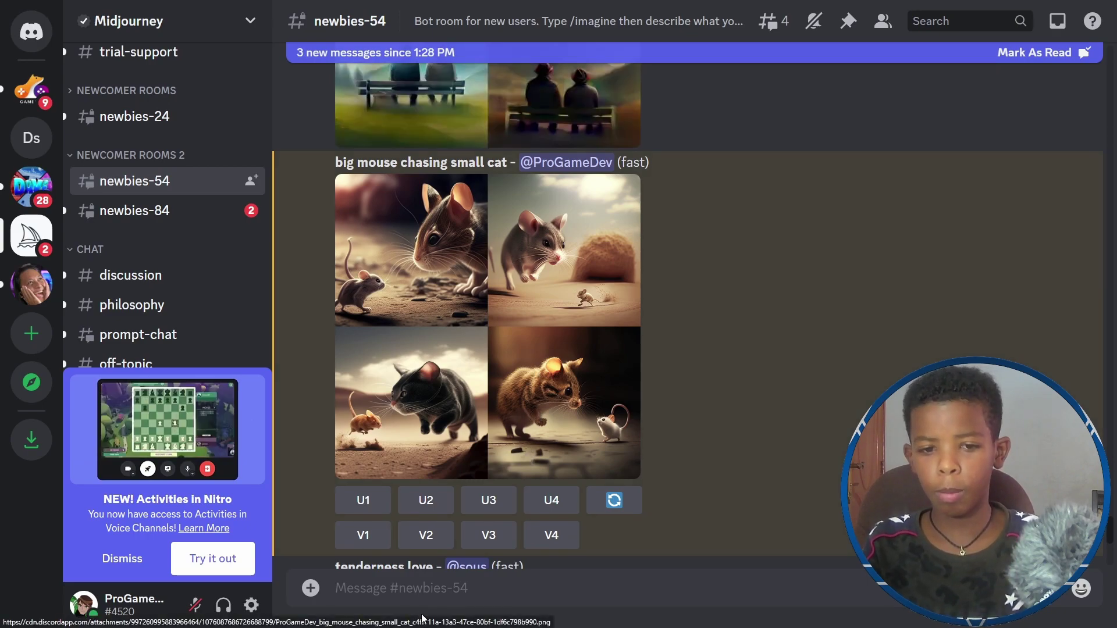
Submit an /imagine prompt 'santa and cat eating cookie and milk'.
left_click(427, 589)
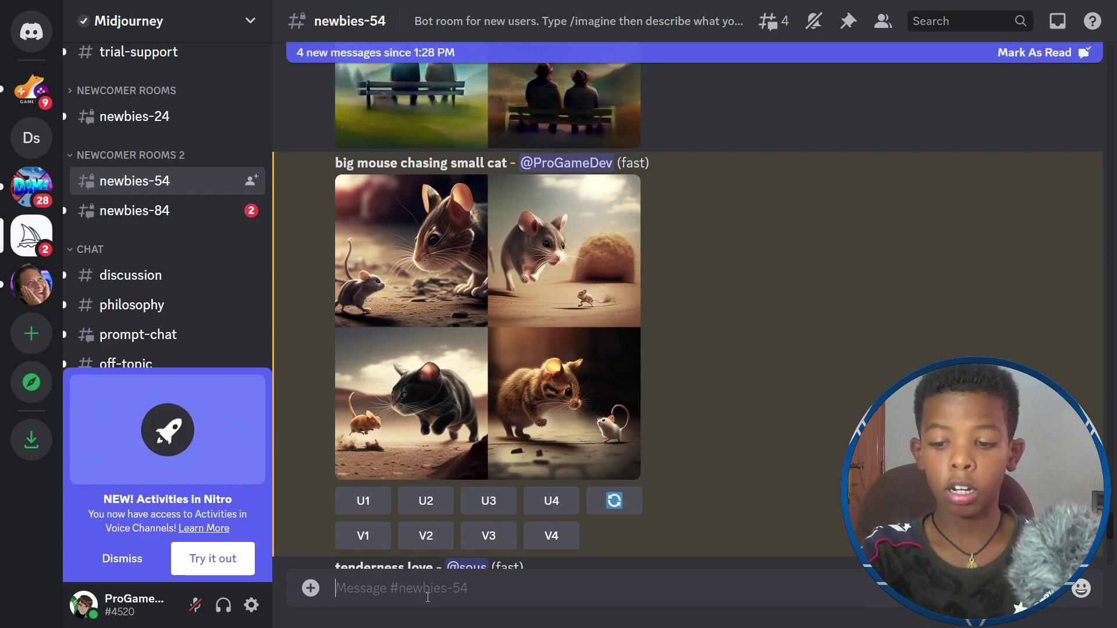
type("/imagine")
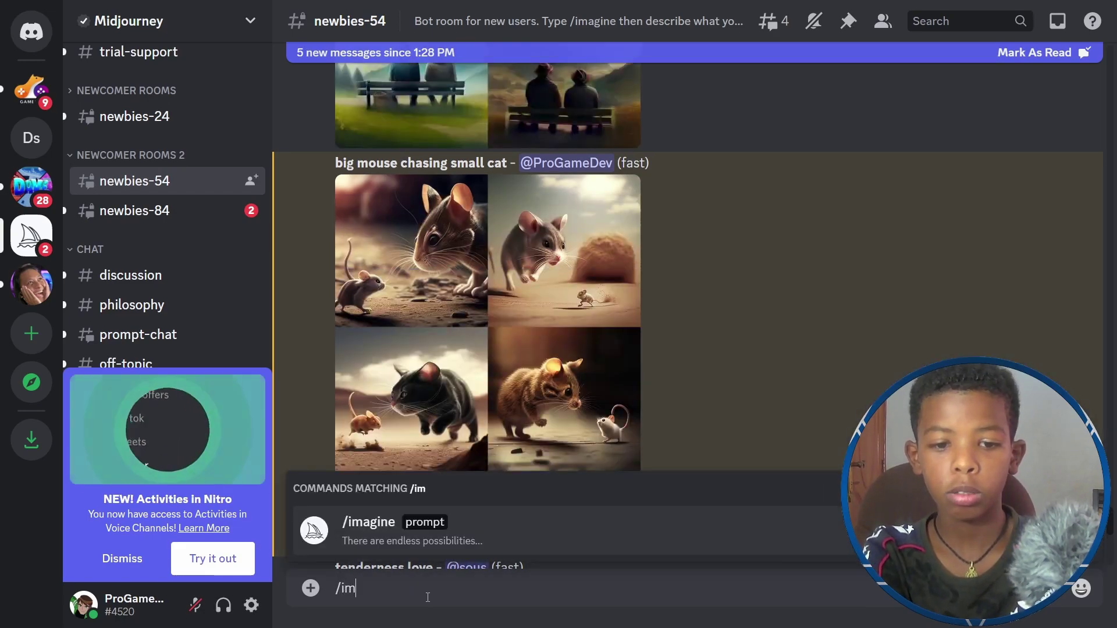
key("Tab")
type("santa and ")
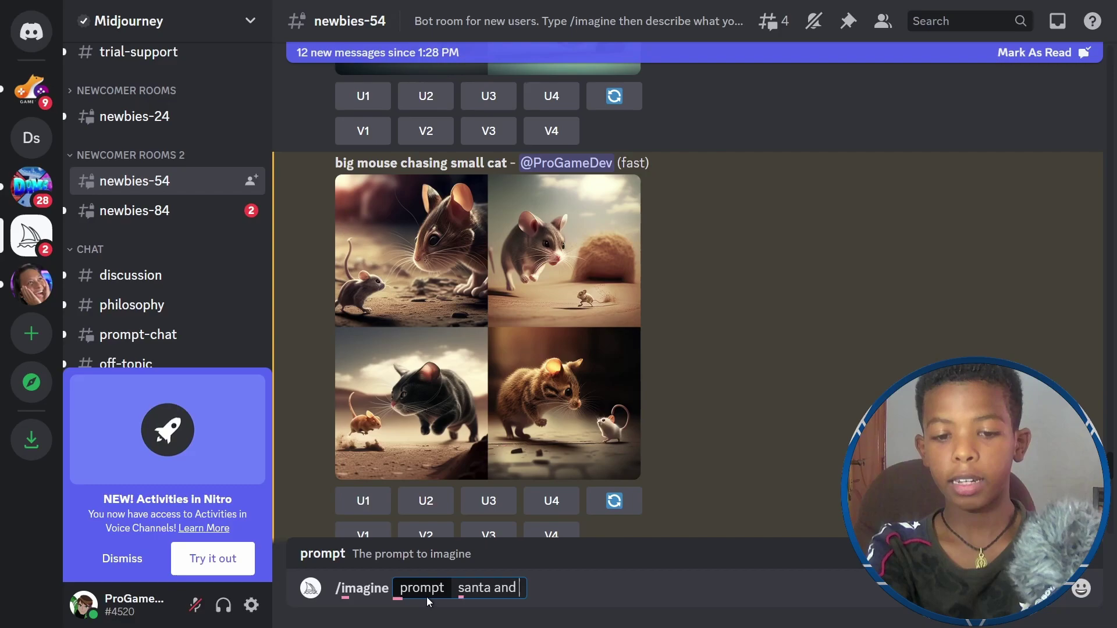
type("cat eating c")
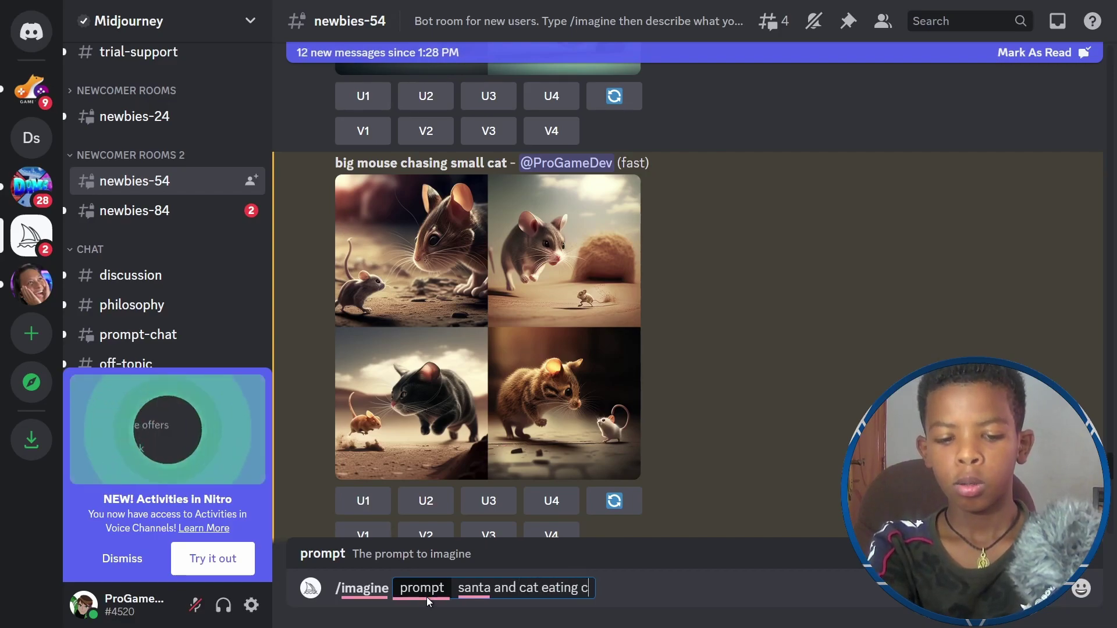
type("ookie and milk")
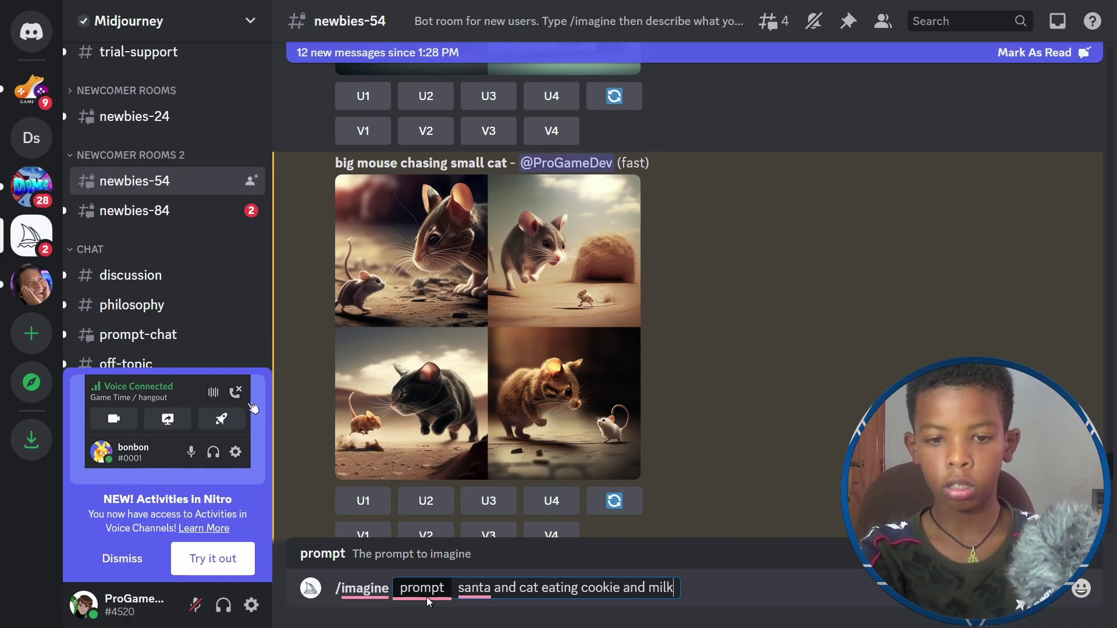
key("Return")
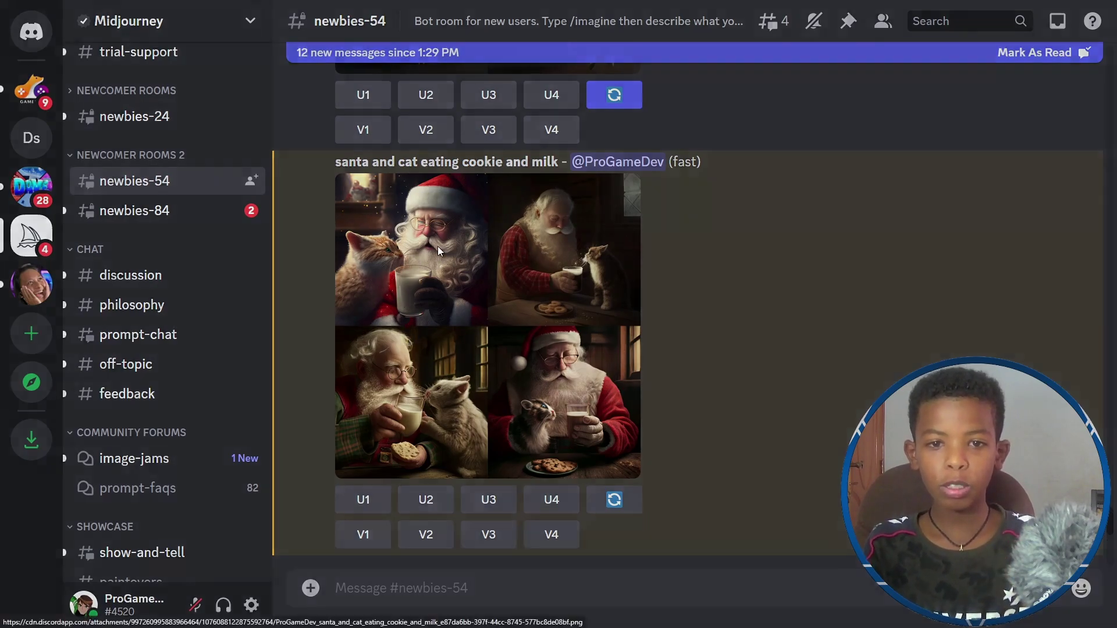
Enlarge the Santa-and-cat image grid, then close the enlarged view.
left_click(442, 372)
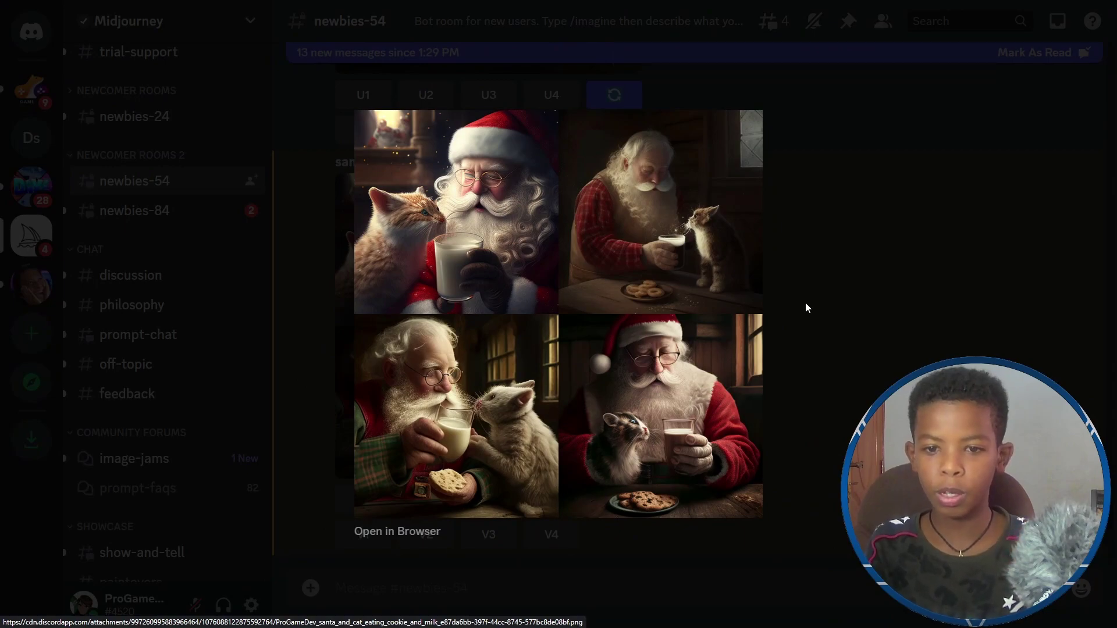
left_click(824, 286)
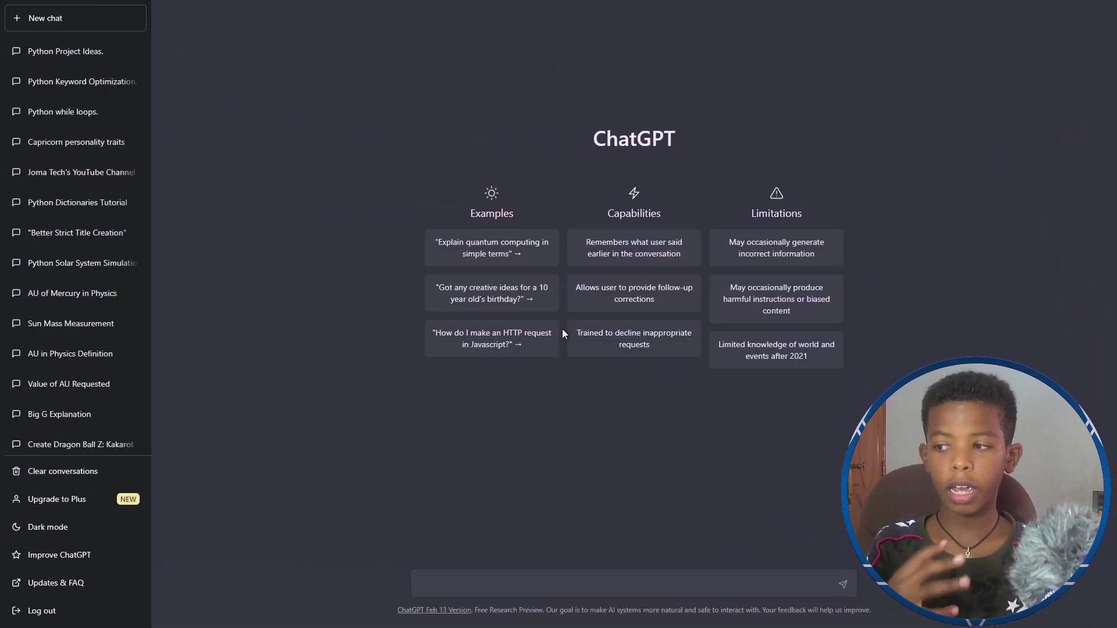
Zoom in the ChatGPT page and send the quantum computing example question.
key("ctrl+plus")
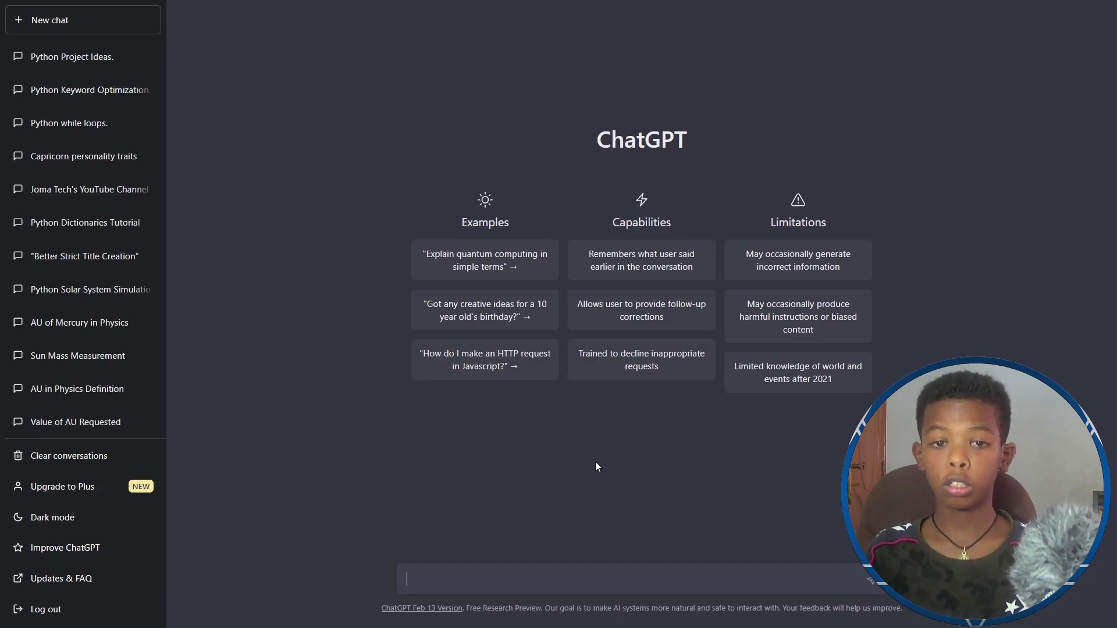
left_click(527, 271)
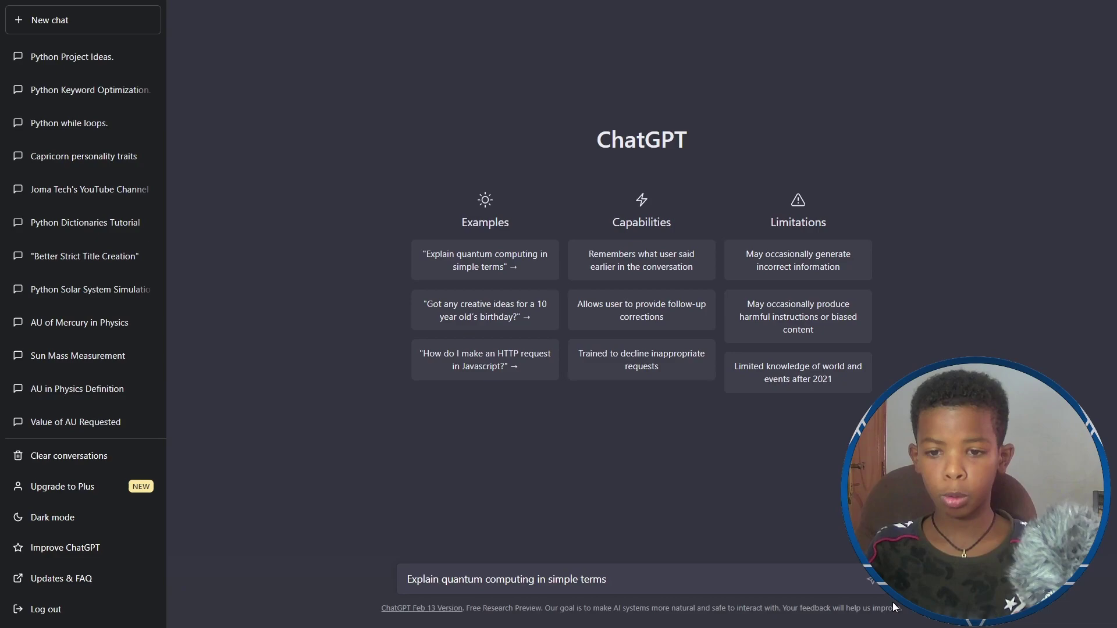
key("Return")
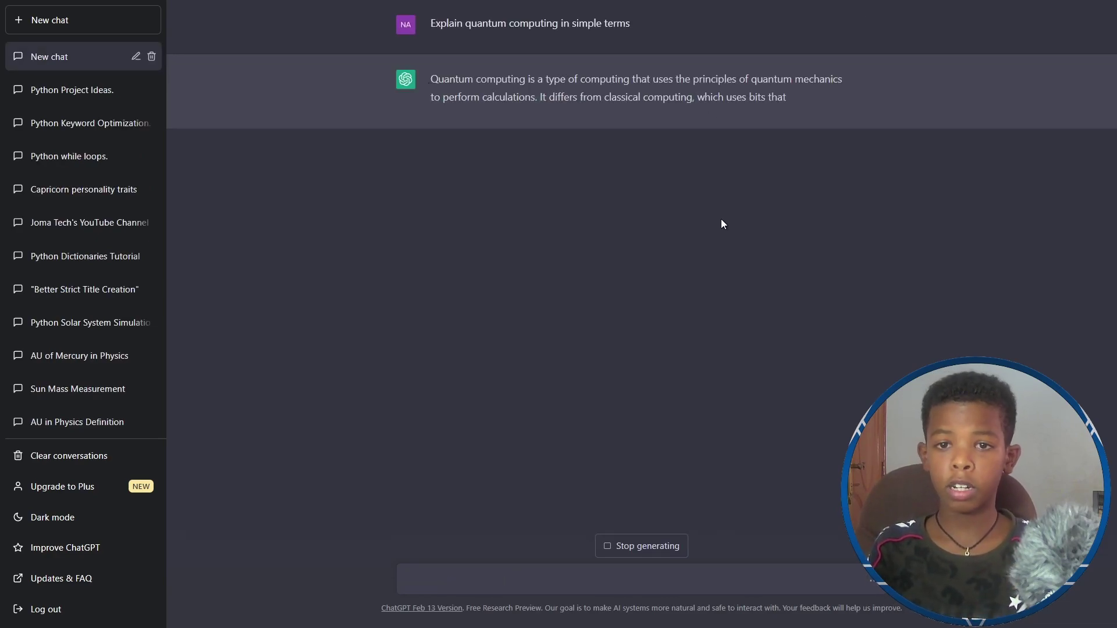
Stop the quantum answer and request 'create an essay about python programming language'.
left_click(642, 545)
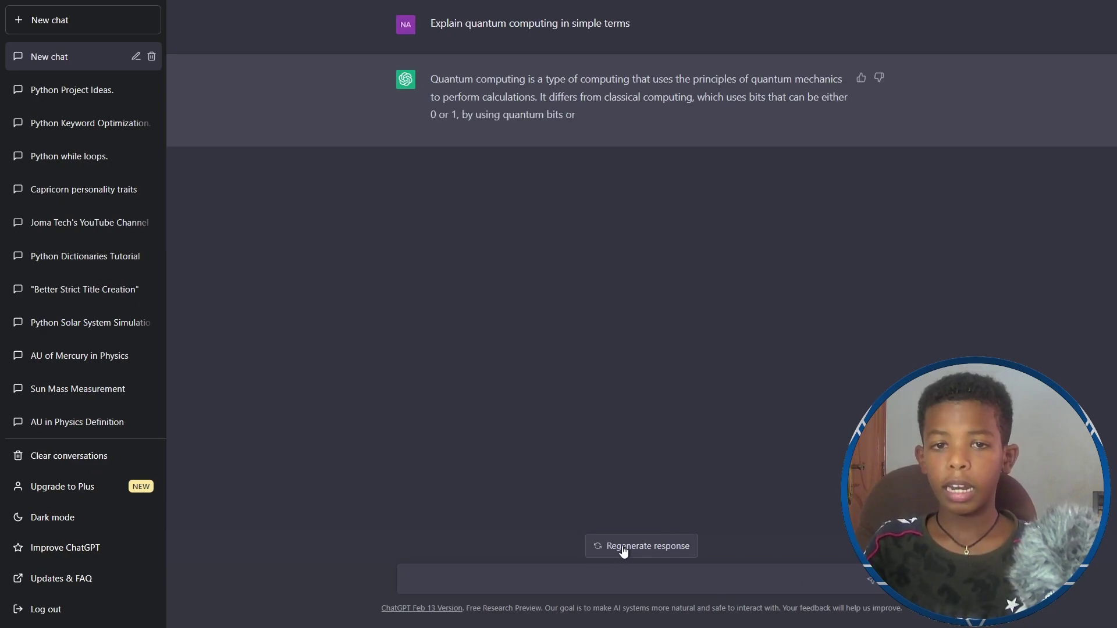
left_click(613, 573)
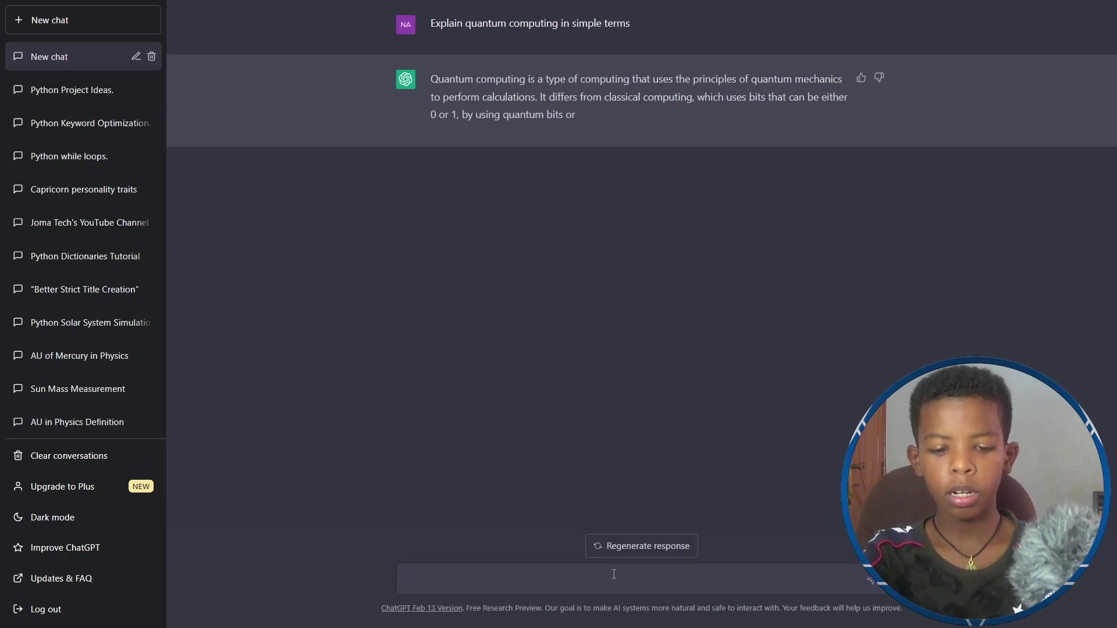
type("create an e")
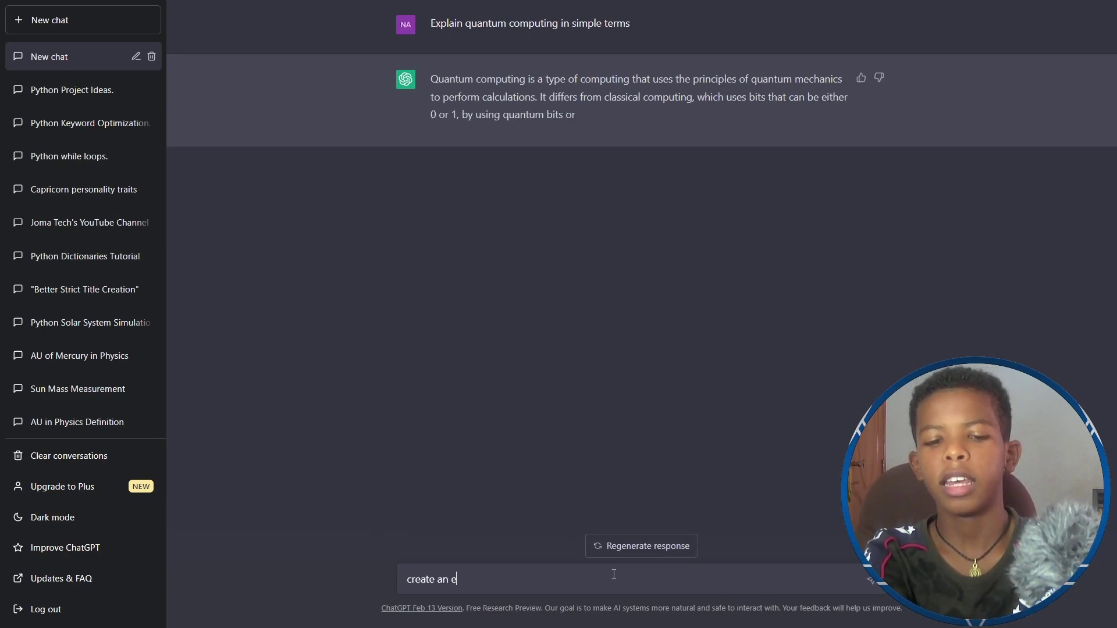
type("ssay abou")
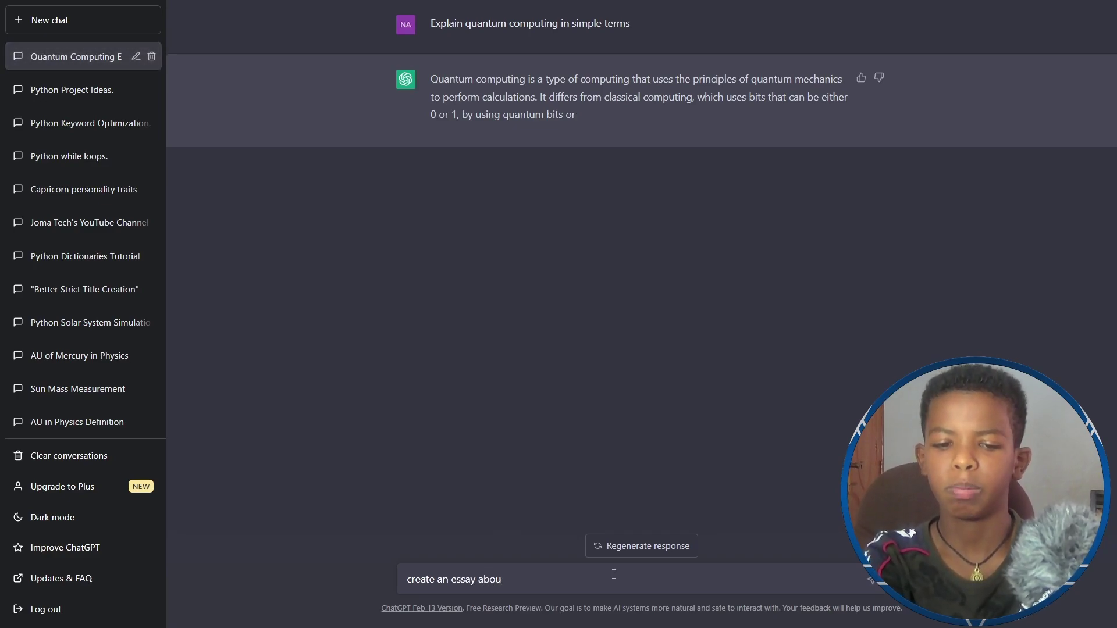
type("t python programmin")
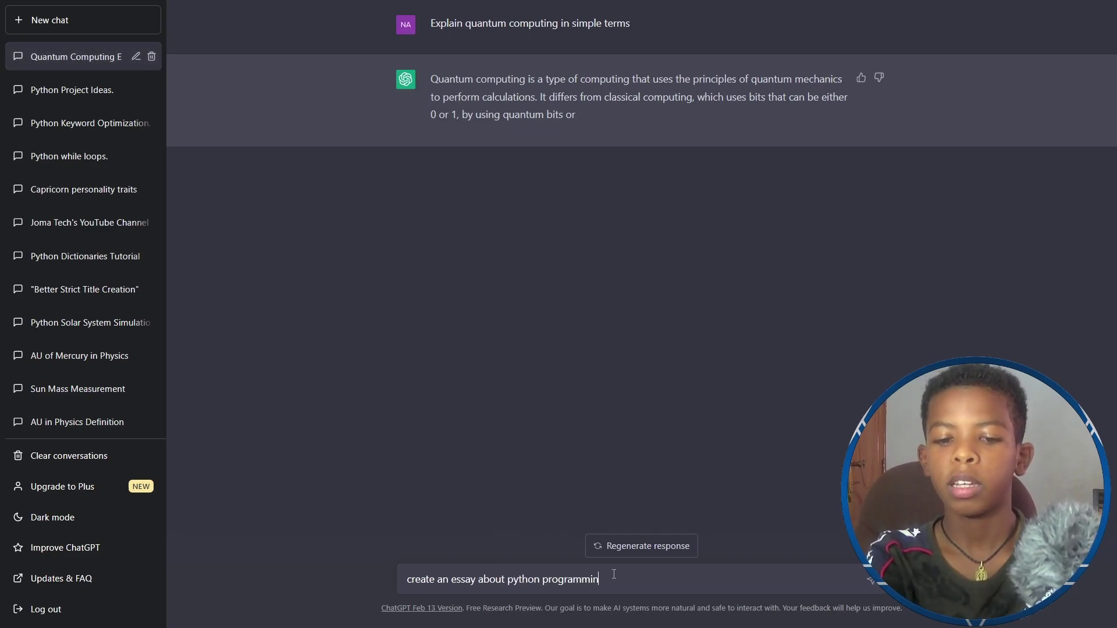
type("nguage")
key("Return")
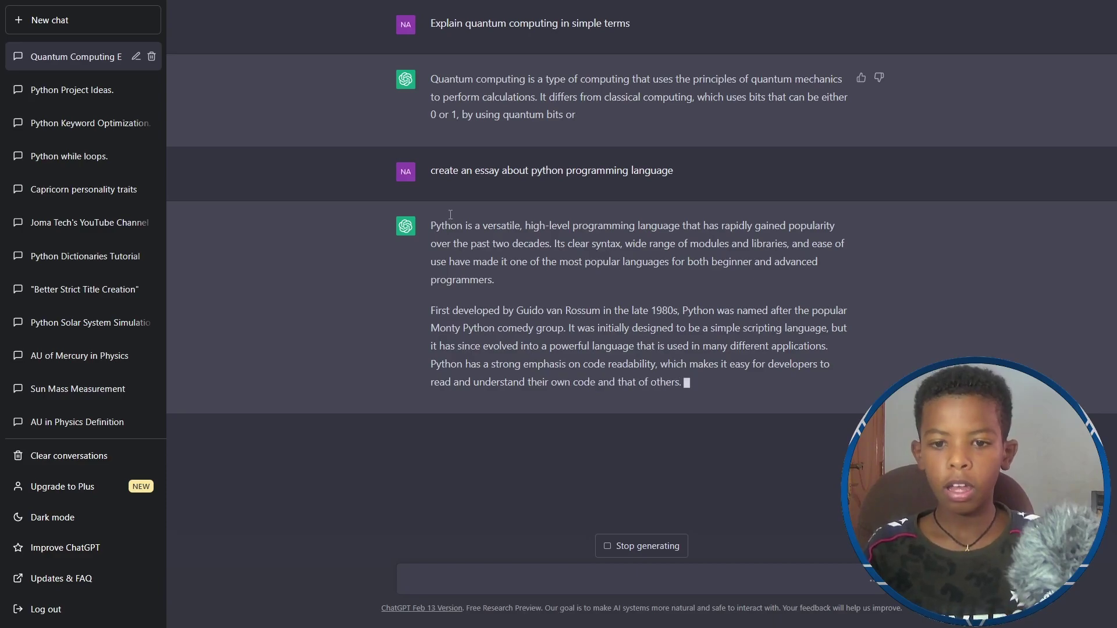
Stop the Python essay and ask 'what are logarithms and how do they work'.
left_click(641, 545)
type("what are logarithms and h")
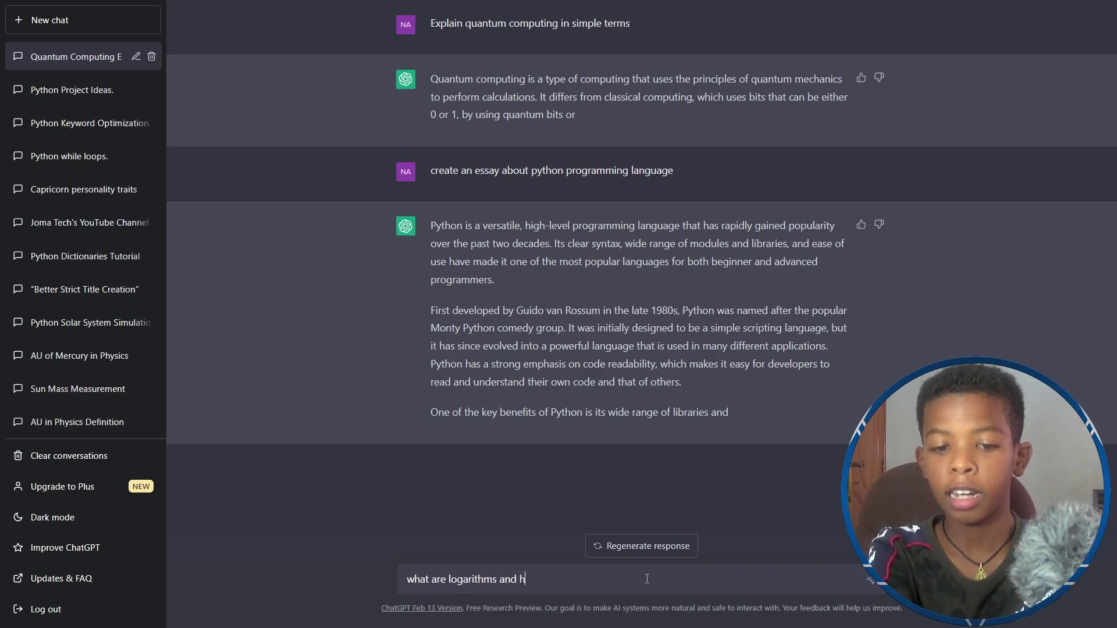
type("ow do they work")
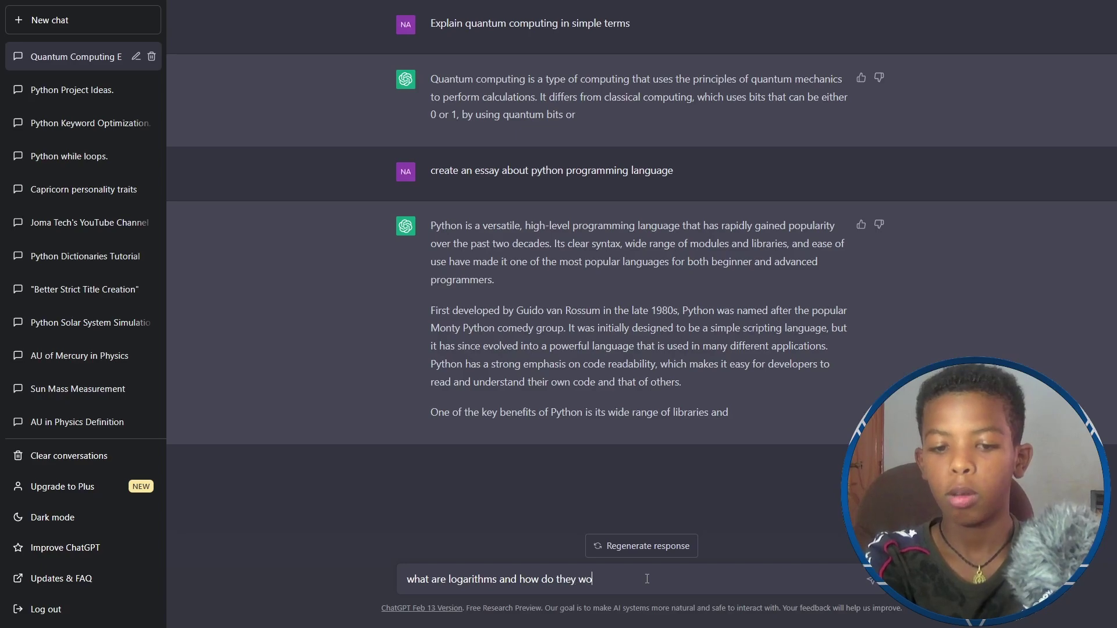
key("Return")
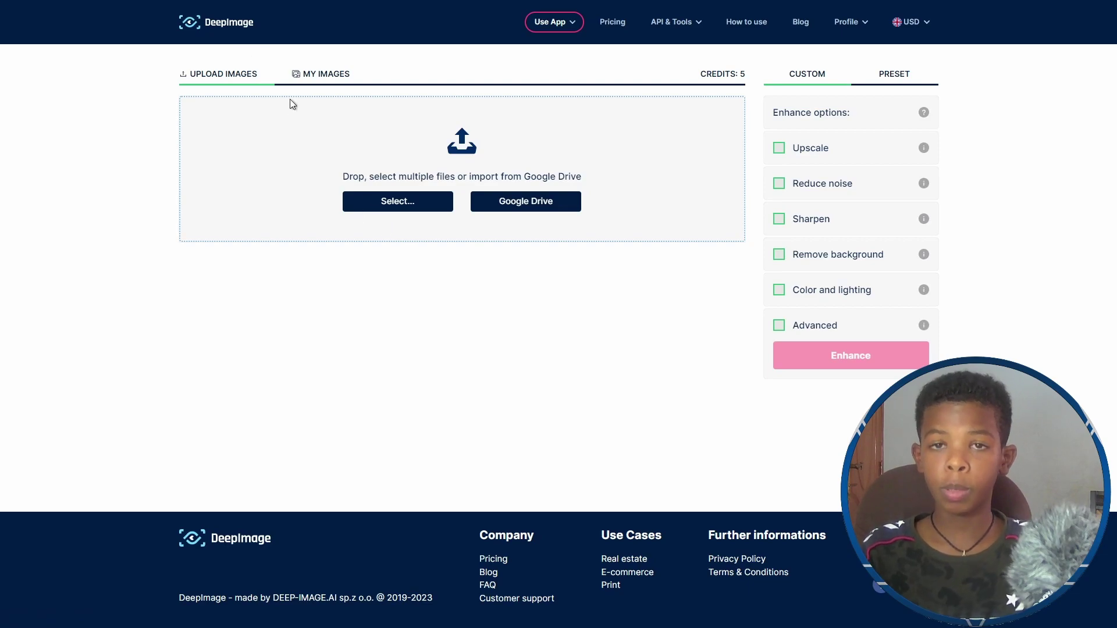
Upload the black-and-white jpg from Downloads and enable Upscale (2x).
left_click(290, 234)
left_click(544, 7)
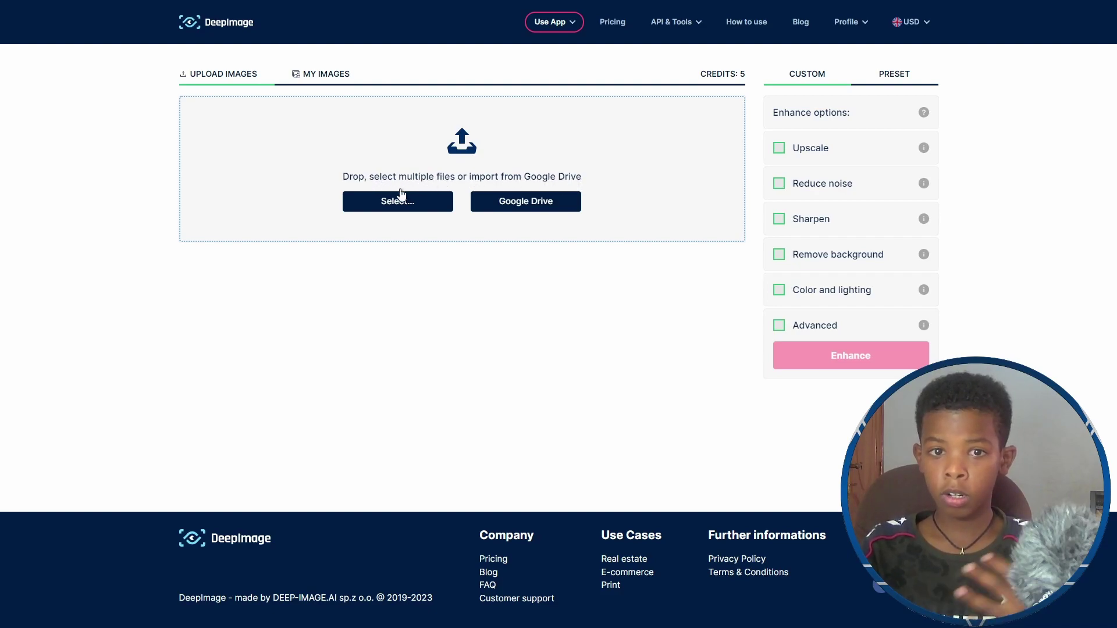
left_click(405, 208)
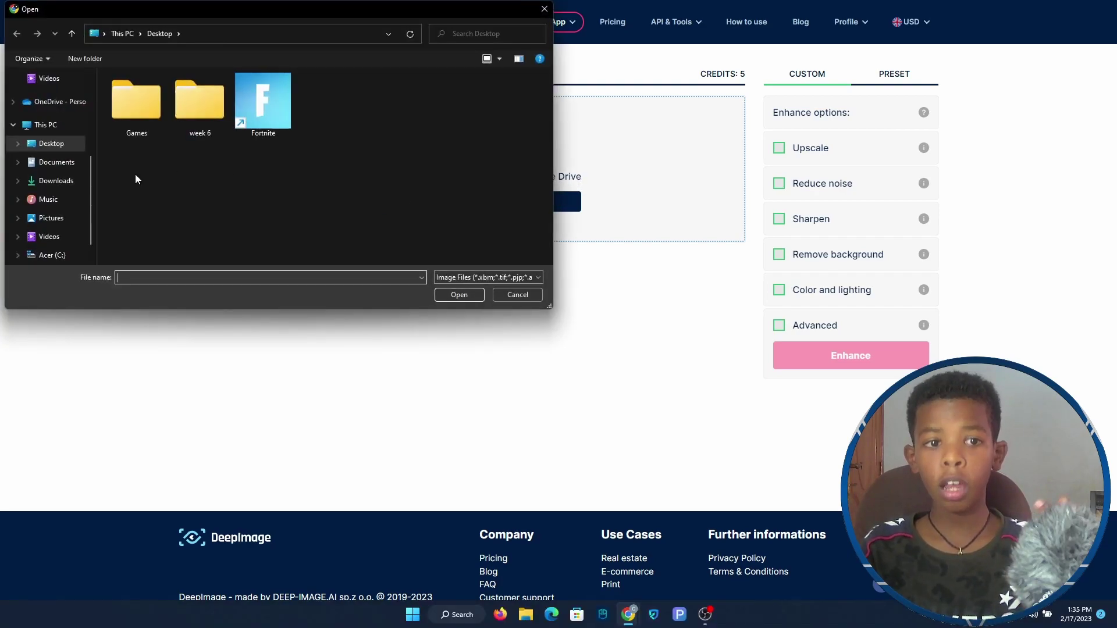
left_click(55, 181)
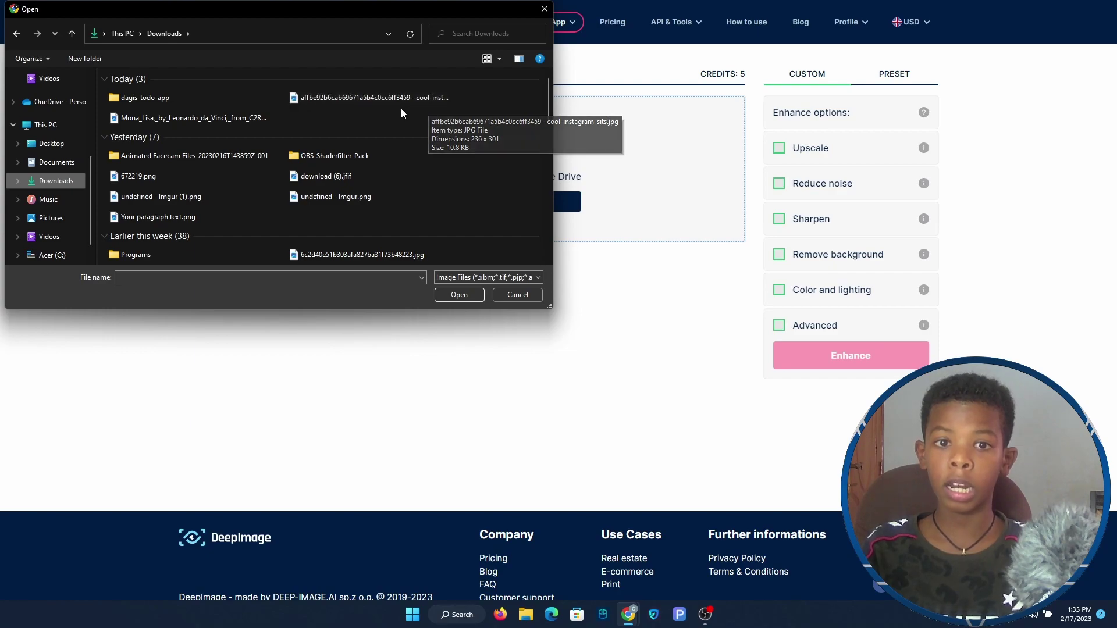
double_click(400, 98)
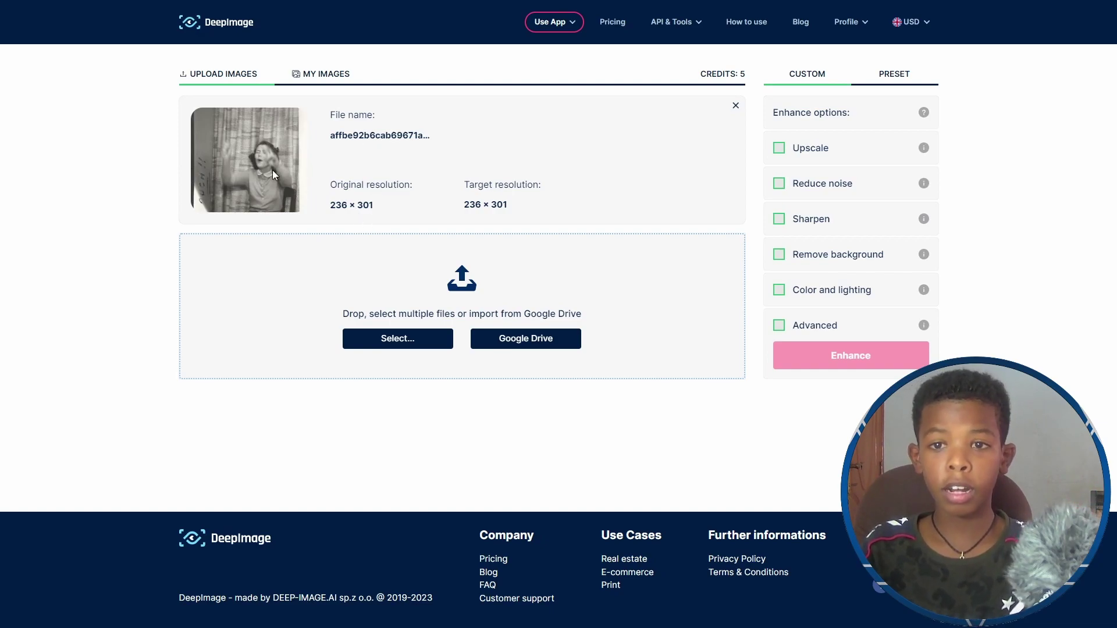
left_click(778, 150)
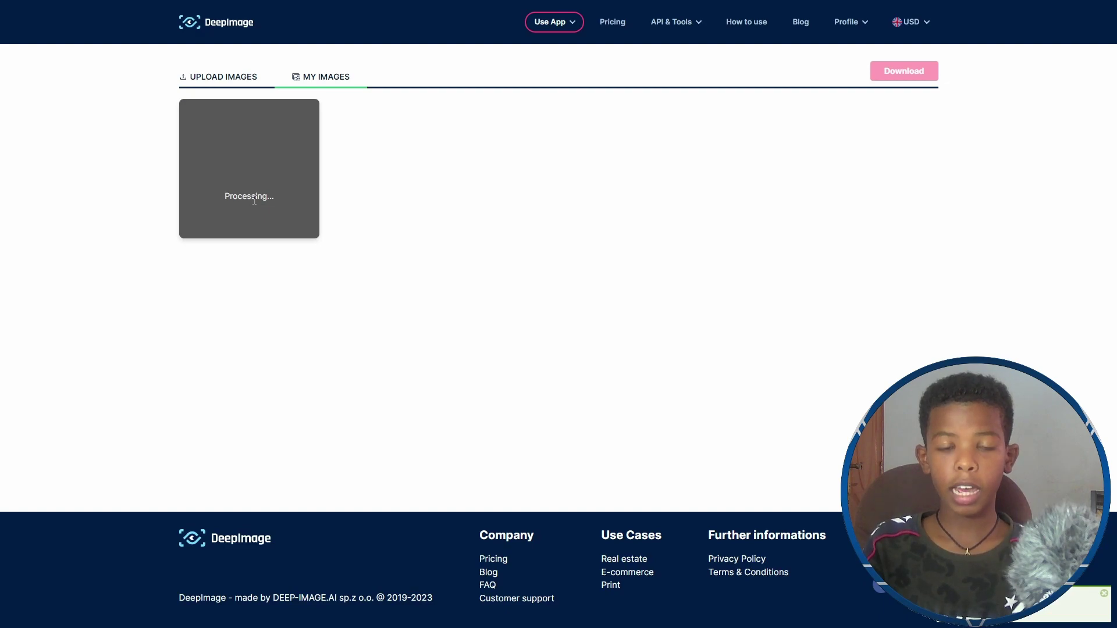
Open the enhanced photo from My Images and drag the before/after slider across it.
left_click(258, 236)
mouse_move(578, 254)
left_mouse_down()
mouse_move(452, 262)
mouse_move(743, 305)
mouse_move(461, 310)
left_mouse_up()
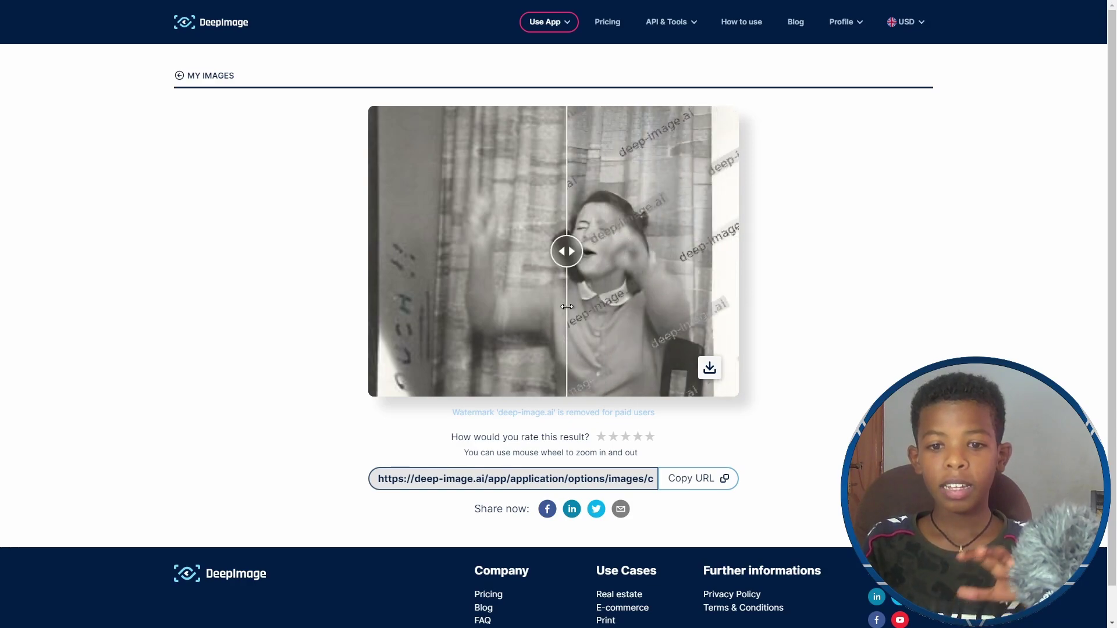